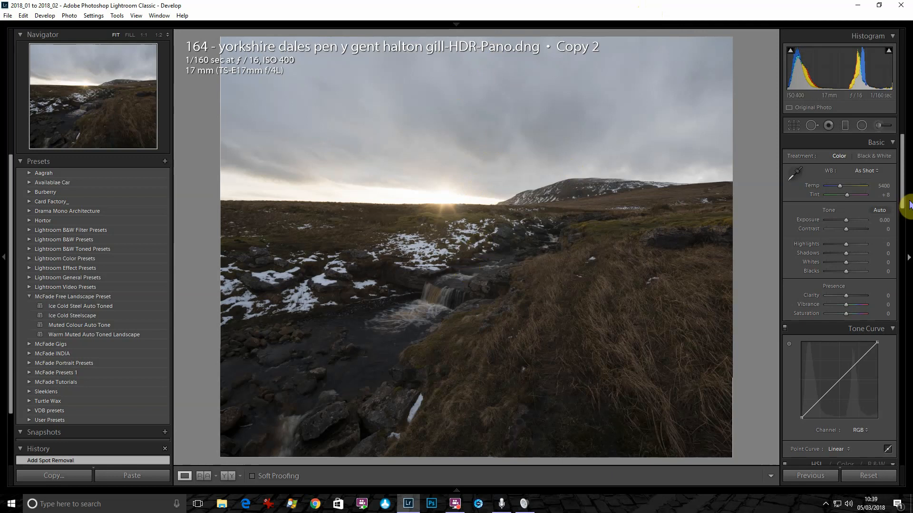
Activate the Graduated Filter tool for the Yorkshire Dales panorama
{"action": "left_click", "coordinate": [845, 126]}
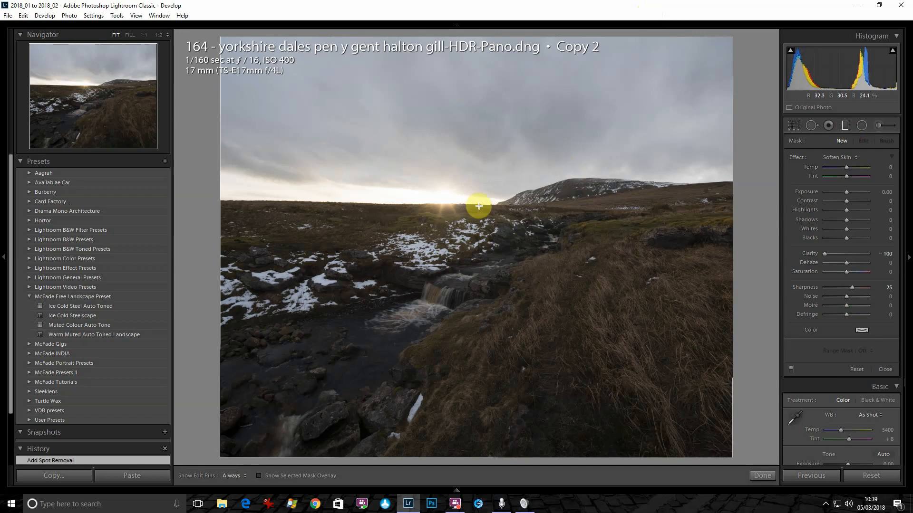
Lay a graduated filter over the horizon at −1.91 exposure with a Luminance range mask
{"action": "left_click_drag", "start_coordinate": [478, 206], "coordinate": [481, 222]}
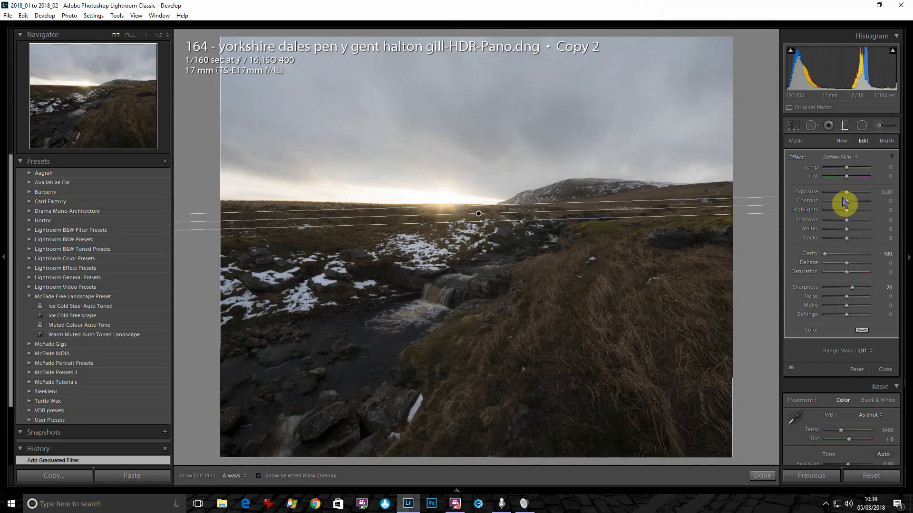
{"action": "left_click_drag", "start_coordinate": [845, 194], "coordinate": [836, 197]}
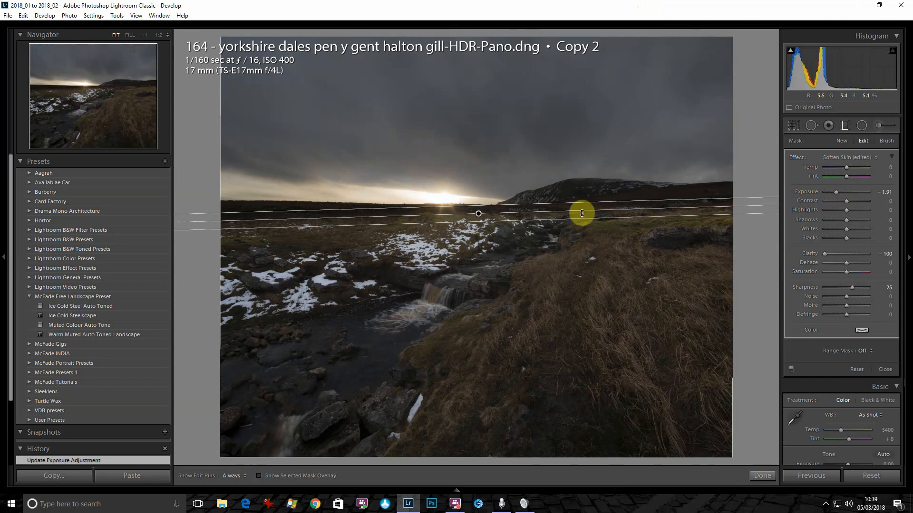
{"action": "left_click", "coordinate": [872, 352]}
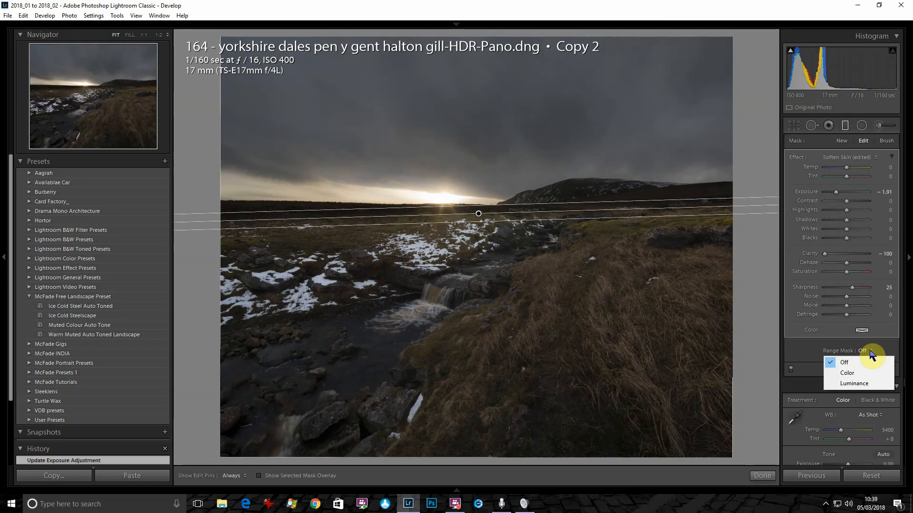
{"action": "left_click", "coordinate": [855, 383]}
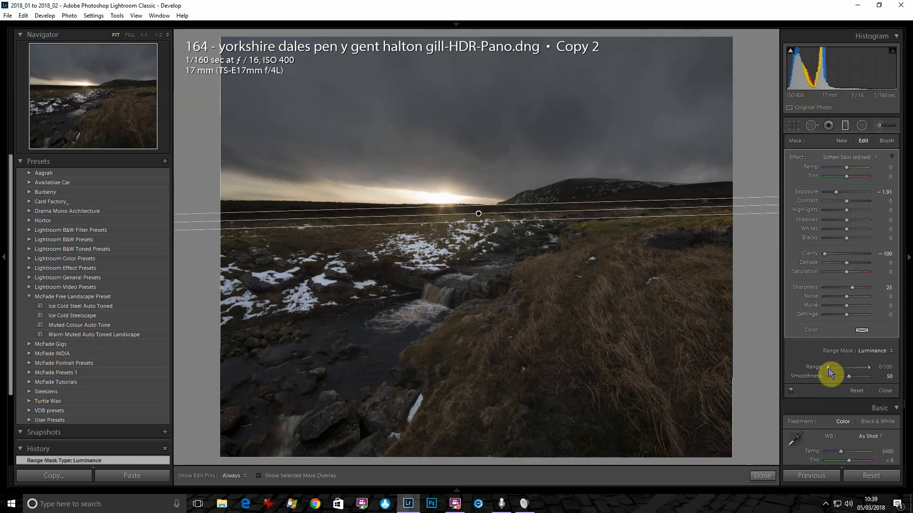
Set the luminance range to 57/100, checking the mask overlay before hiding it again
{"action": "left_click_drag", "start_coordinate": [829, 367], "coordinate": [850, 369]}
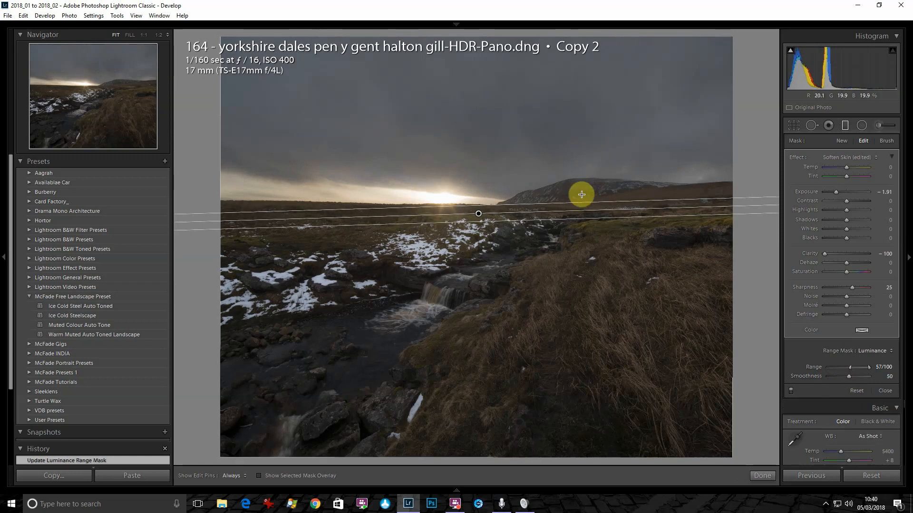
{"action": "left_click", "coordinate": [258, 476]}
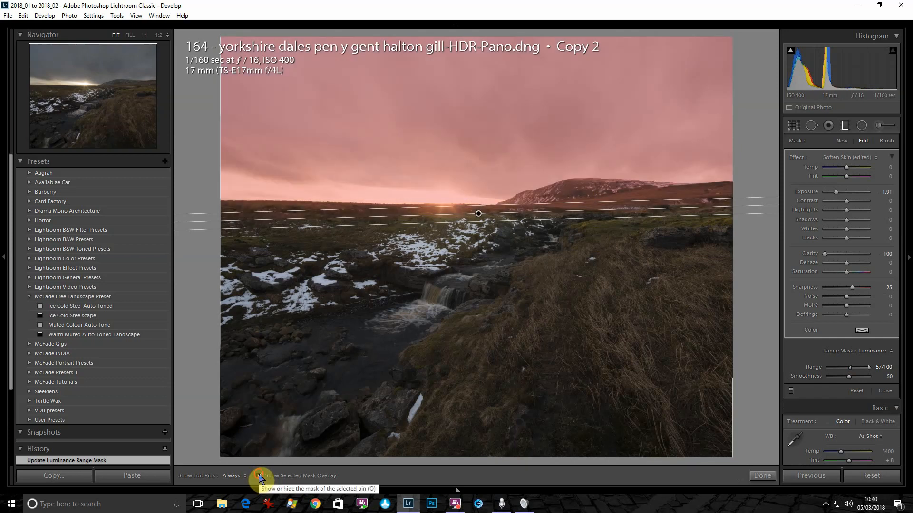
{"action": "left_click", "coordinate": [259, 476]}
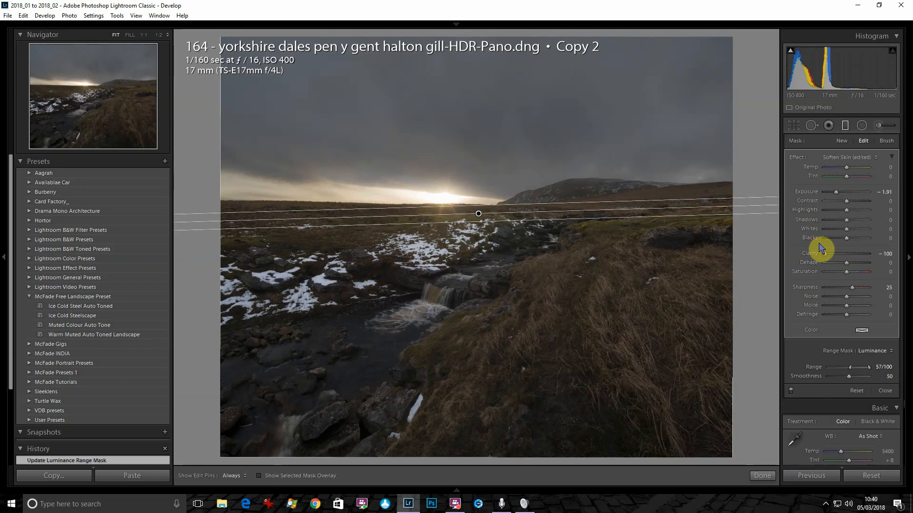
Give the sky filter Clarity 43, Dehaze 20, Shadows −37, warmer Temp and Saturation 59
{"action": "left_click", "coordinate": [856, 254]}
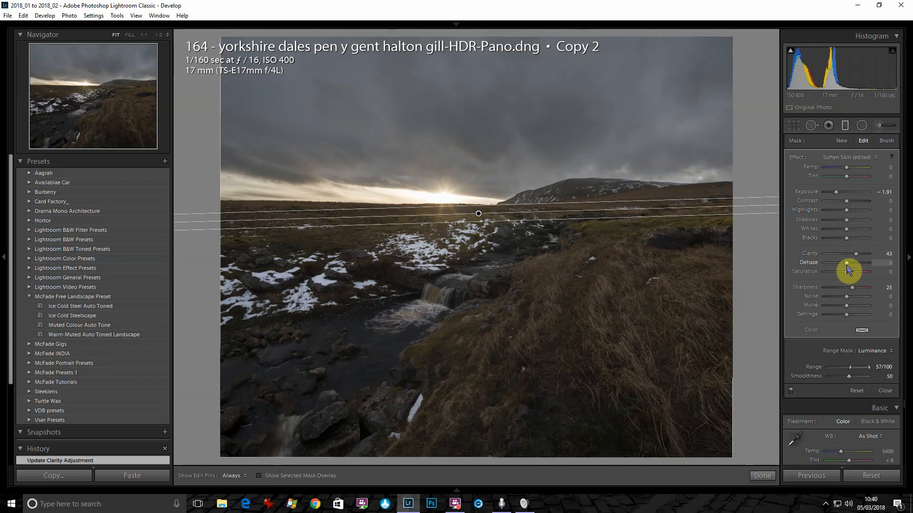
{"action": "left_click_drag", "start_coordinate": [846, 262], "coordinate": [850, 263]}
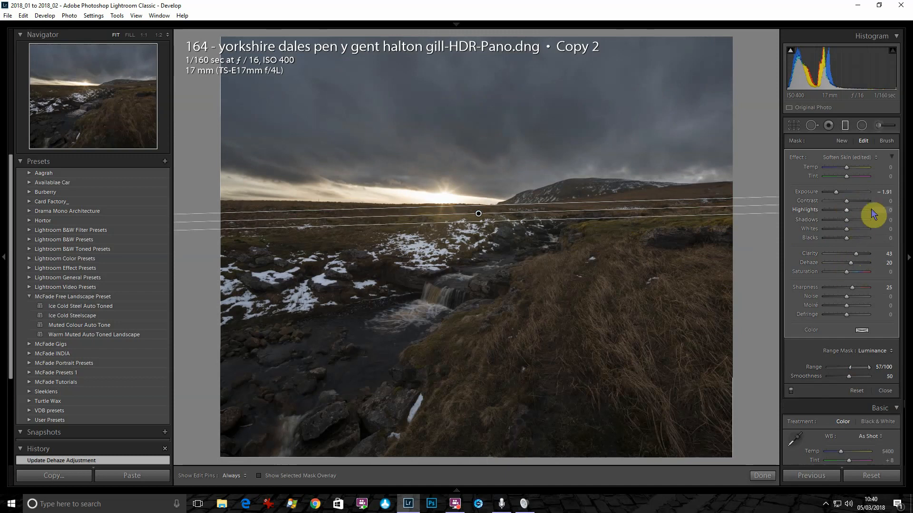
{"action": "left_click_drag", "start_coordinate": [846, 219], "coordinate": [839, 220]}
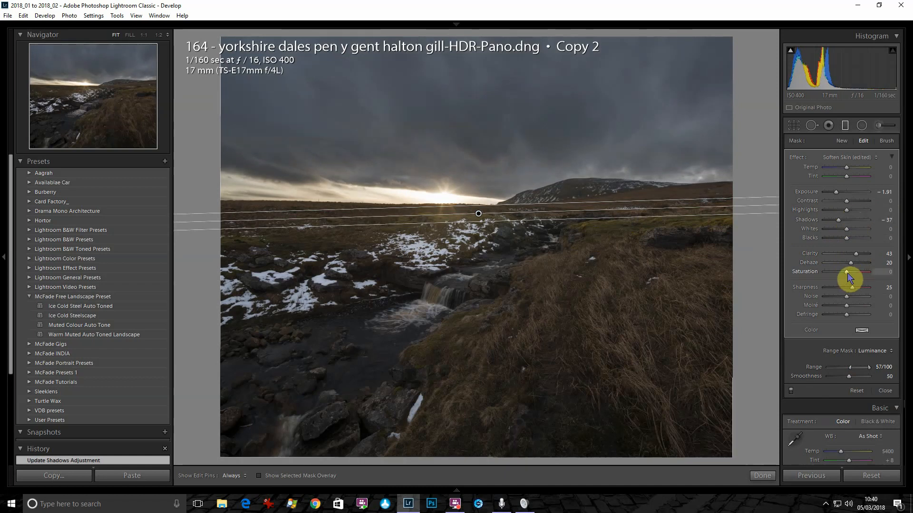
{"action": "left_click_drag", "start_coordinate": [849, 167], "coordinate": [854, 192]}
{"action": "mouse_move", "coordinate": [846, 272]}
{"action": "left_mouse_down"}
{"action": "mouse_move", "coordinate": [858, 304]}
{"action": "mouse_move", "coordinate": [861, 274]}
{"action": "left_mouse_up"}
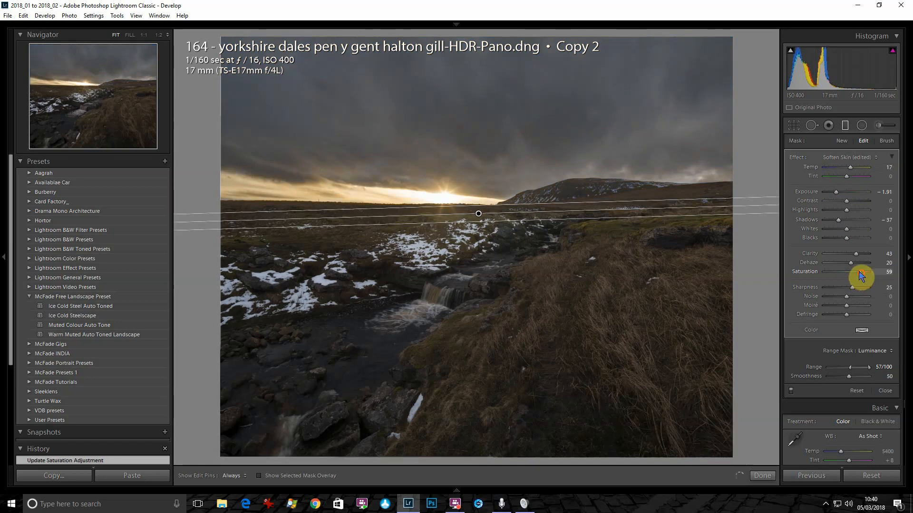
Warm the filter to Temp 24, ease Highlights to −9, and finish the filter
{"action": "left_click_drag", "start_coordinate": [851, 168], "coordinate": [854, 167]}
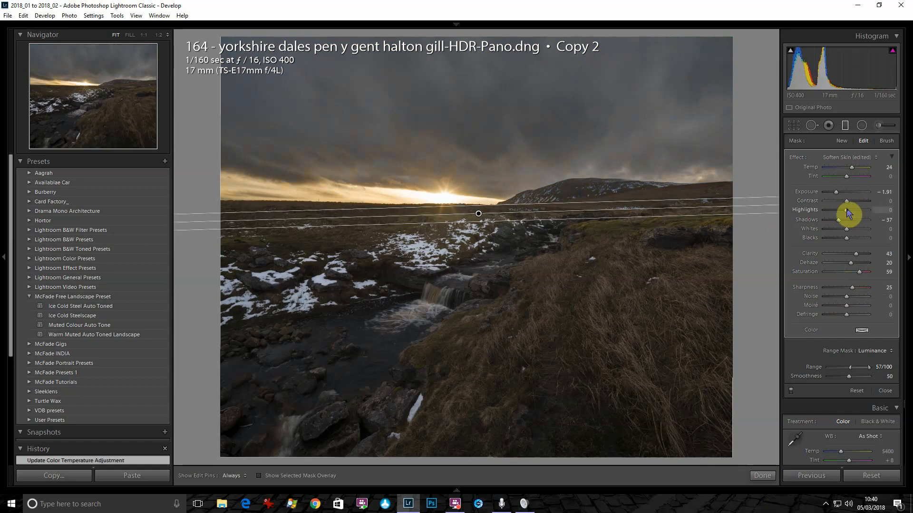
{"action": "left_click_drag", "start_coordinate": [845, 211], "coordinate": [835, 211]}
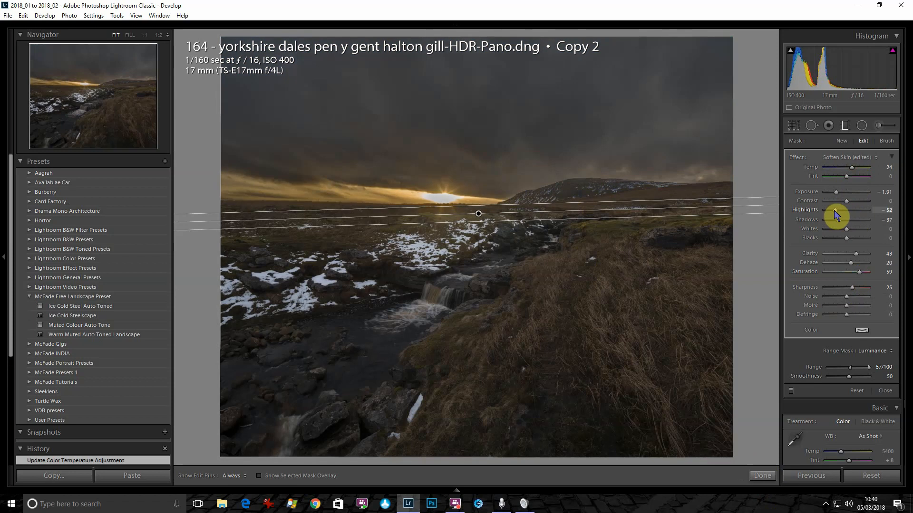
{"action": "left_click_drag", "start_coordinate": [835, 210], "coordinate": [844, 213]}
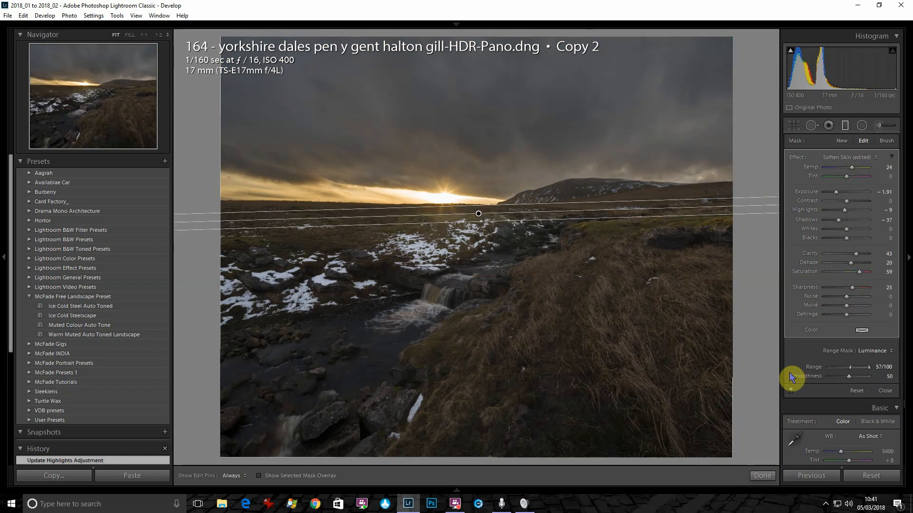
{"action": "left_click", "coordinate": [766, 476]}
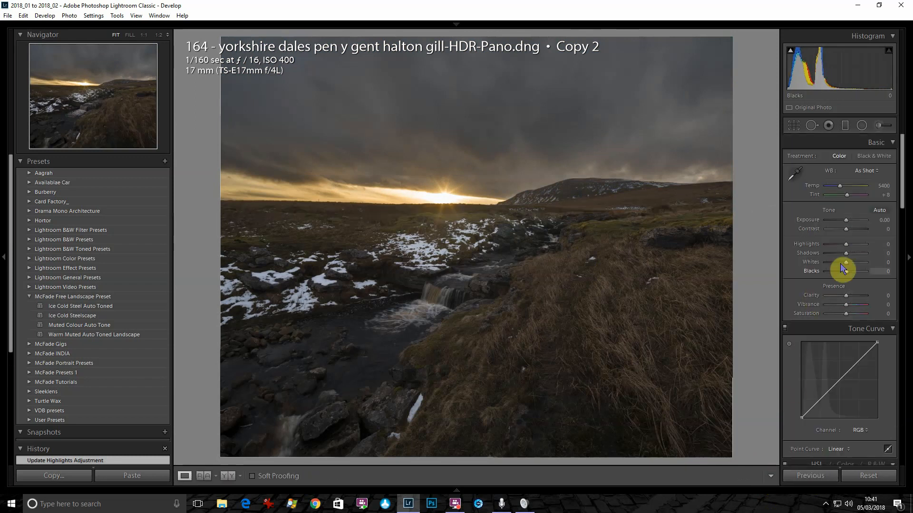
Add global clarity, raise exposure to +1.19, and set contrast to +26
{"action": "left_click", "coordinate": [856, 295]}
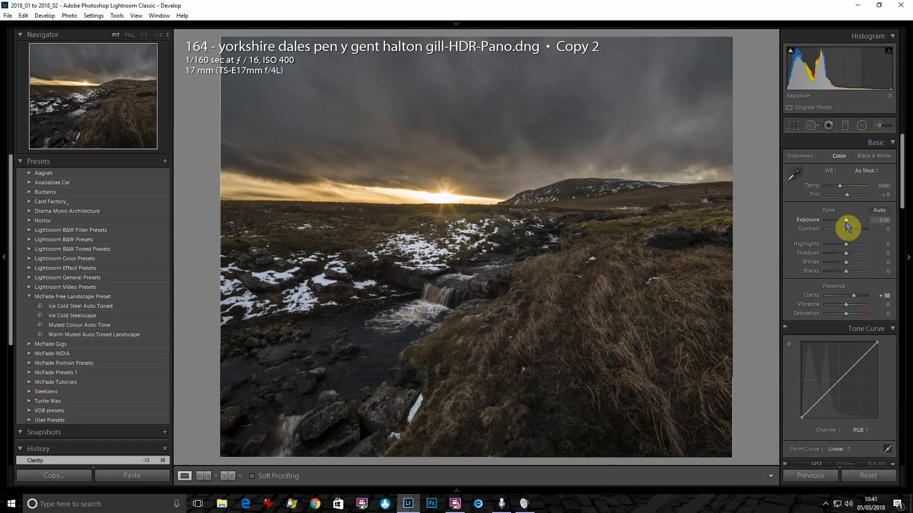
{"action": "left_click_drag", "start_coordinate": [847, 222], "coordinate": [849, 221]}
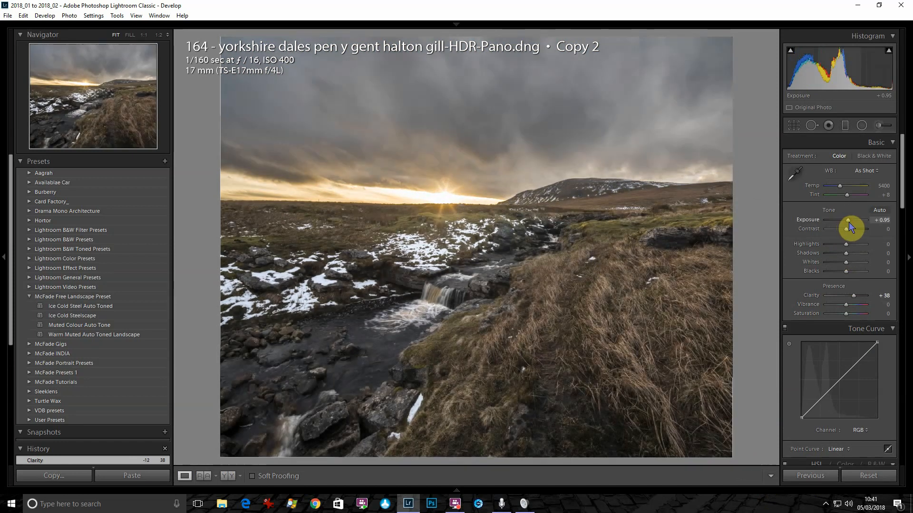
{"action": "left_click_drag", "start_coordinate": [848, 222], "coordinate": [849, 223]}
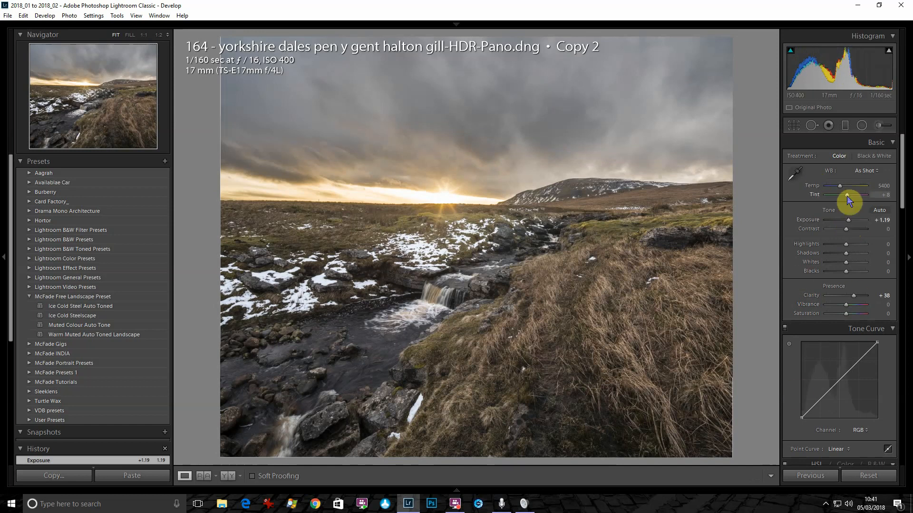
{"action": "left_click", "coordinate": [852, 229]}
{"action": "left_click_drag", "start_coordinate": [852, 230], "coordinate": [851, 230]}
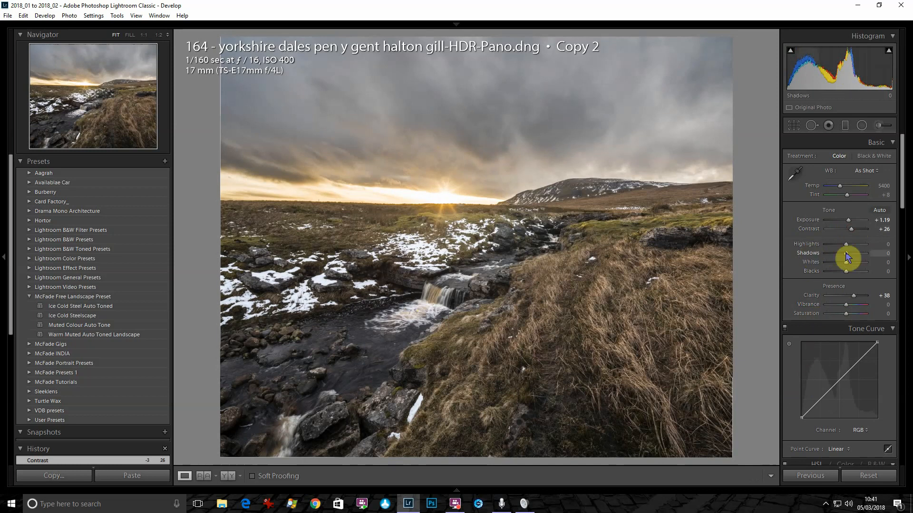
Lift shadows to +45, drop highlights to −21 and blacks to −36, and sharpen to 86
{"action": "left_click_drag", "start_coordinate": [848, 255], "coordinate": [853, 257]}
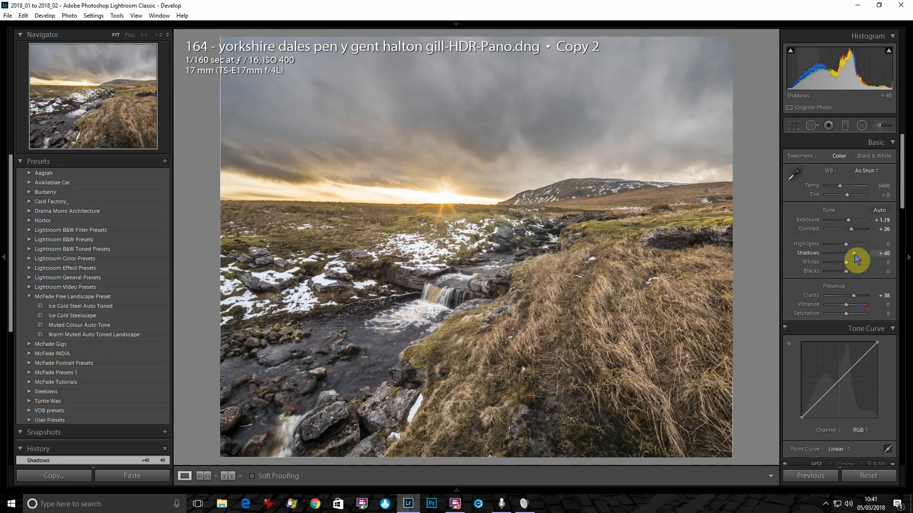
{"action": "left_click_drag", "start_coordinate": [854, 255], "coordinate": [839, 276]}
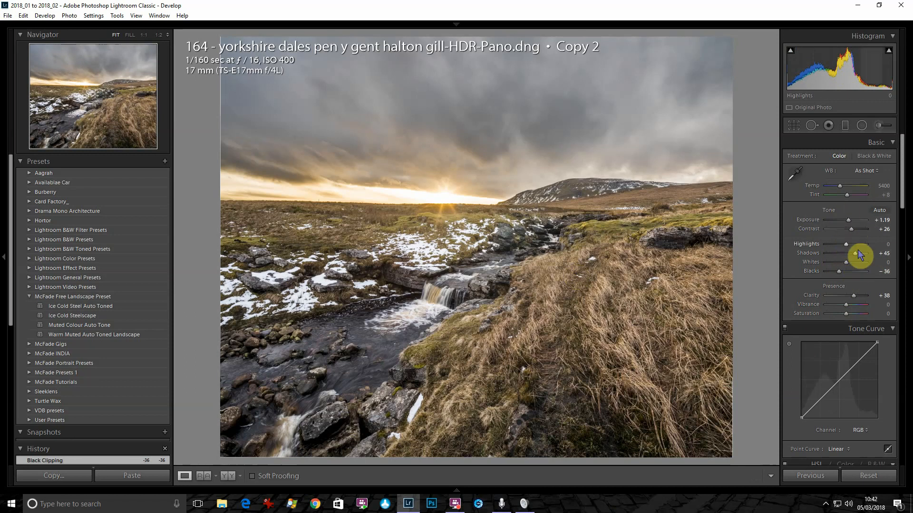
{"action": "mouse_move", "coordinate": [841, 251]}
{"action": "left_mouse_down"}
{"action": "mouse_move", "coordinate": [849, 254]}
{"action": "mouse_move", "coordinate": [841, 248]}
{"action": "left_mouse_up"}
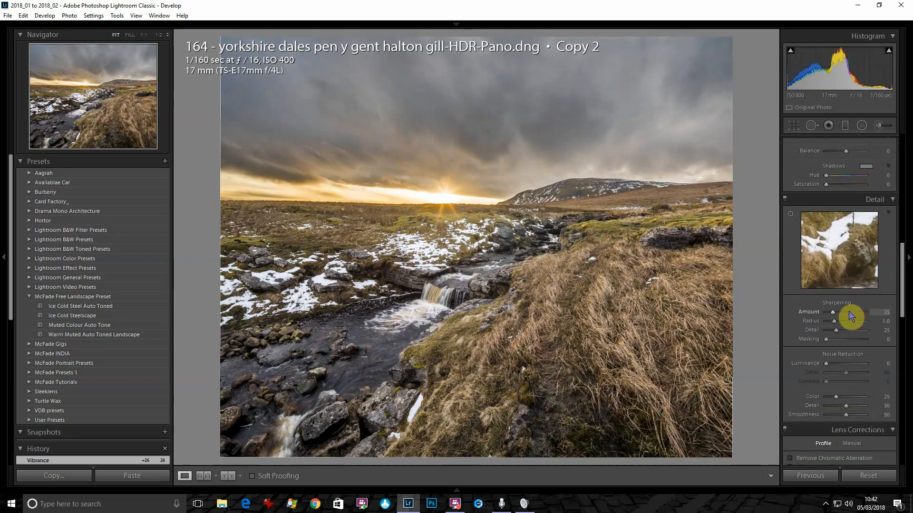
{"action": "left_click", "coordinate": [849, 313]}
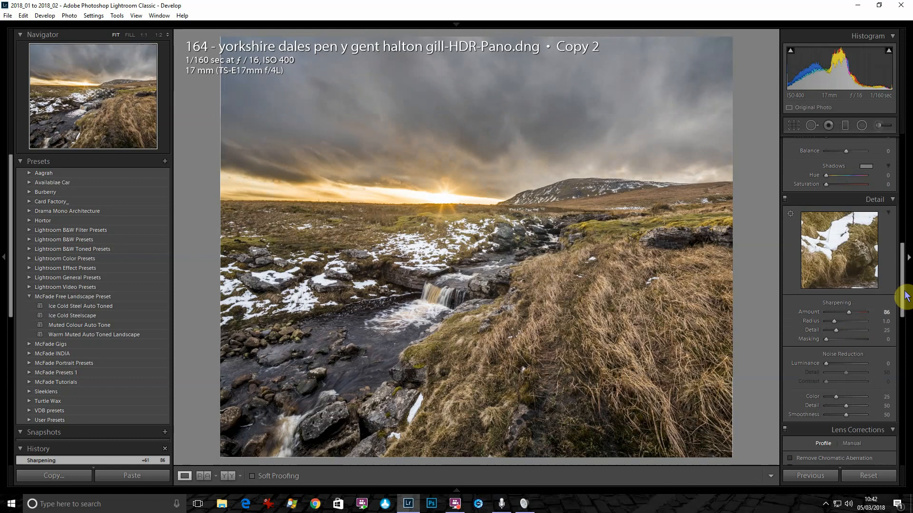
Change the Camera Calibration profile from Adobe Standard to Camera Landscape
{"action": "left_click_drag", "start_coordinate": [903, 265], "coordinate": [903, 281]}
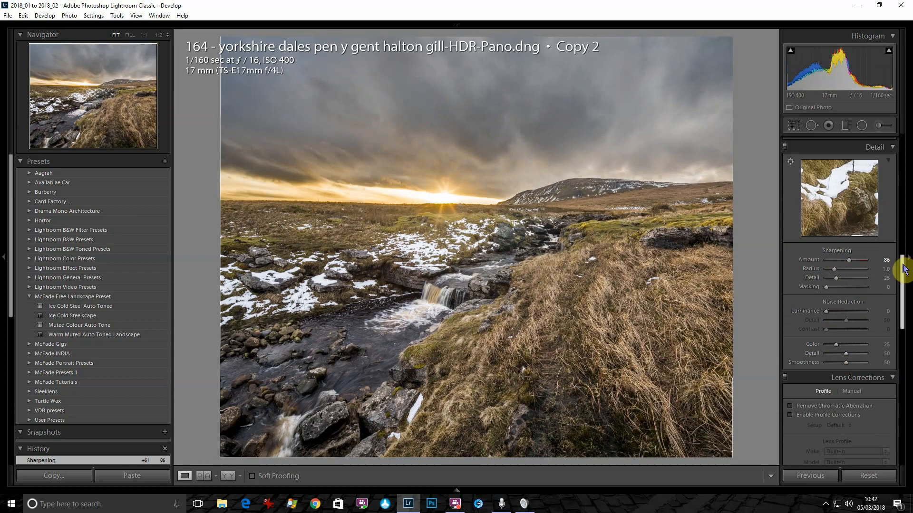
{"action": "left_click_drag", "start_coordinate": [899, 264], "coordinate": [907, 407]}
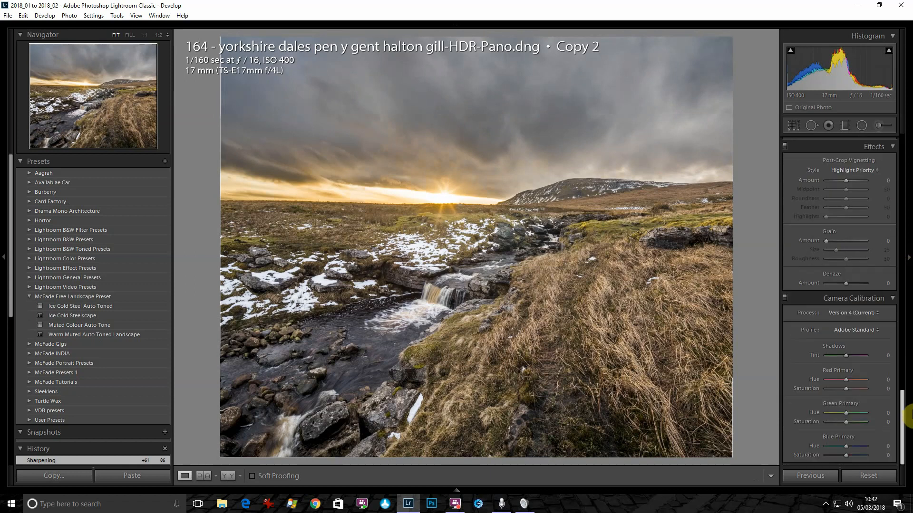
{"action": "left_click", "coordinate": [854, 333]}
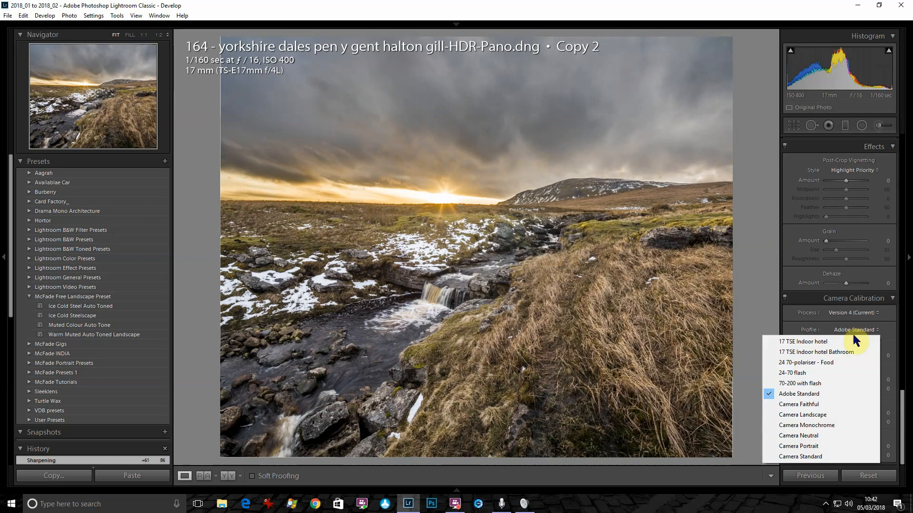
{"action": "left_click", "coordinate": [840, 415]}
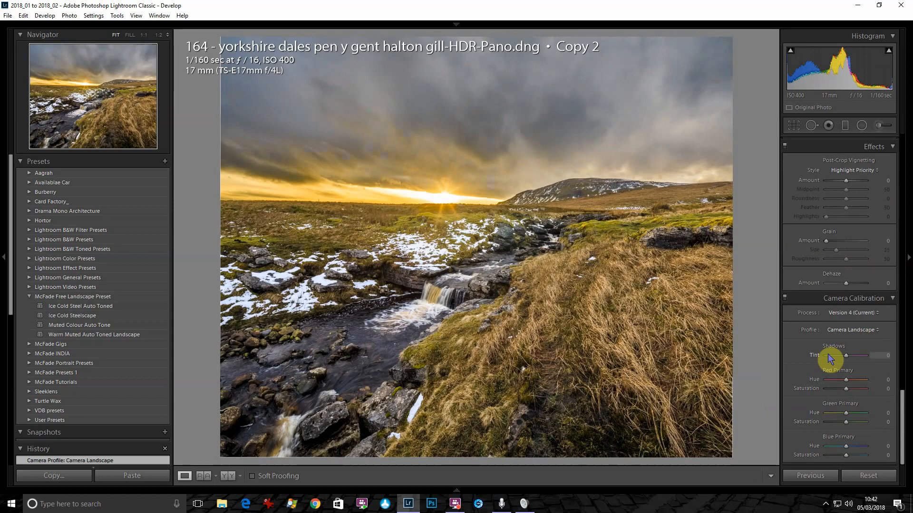
Add a post-crop vignette with Amount −19, Midpoint 21 and Feather 100
{"action": "left_click", "coordinate": [840, 180]}
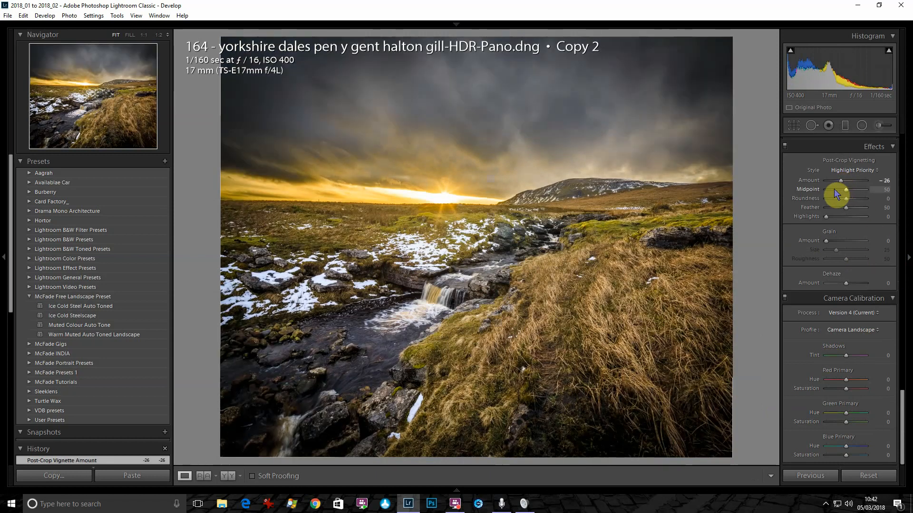
{"action": "left_click", "coordinate": [833, 189]}
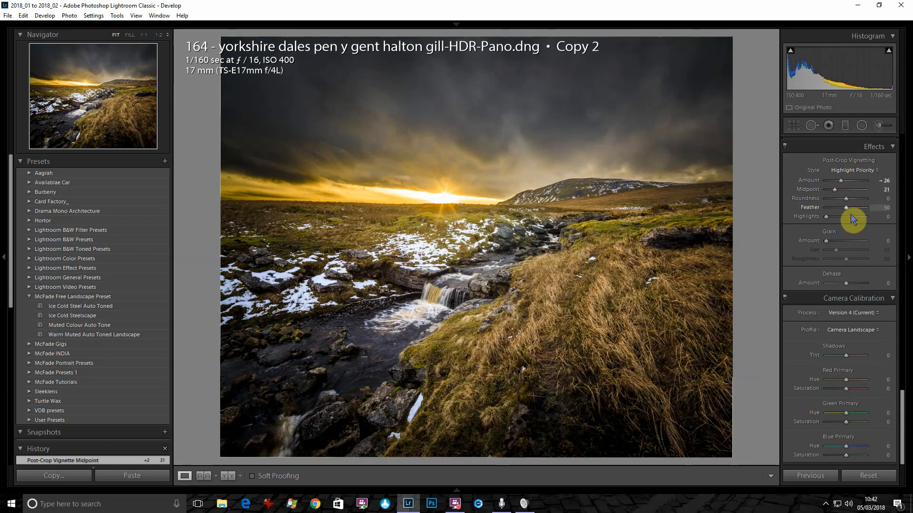
{"action": "left_click_drag", "start_coordinate": [847, 208], "coordinate": [897, 194]}
{"action": "left_click_drag", "start_coordinate": [840, 181], "coordinate": [843, 185]}
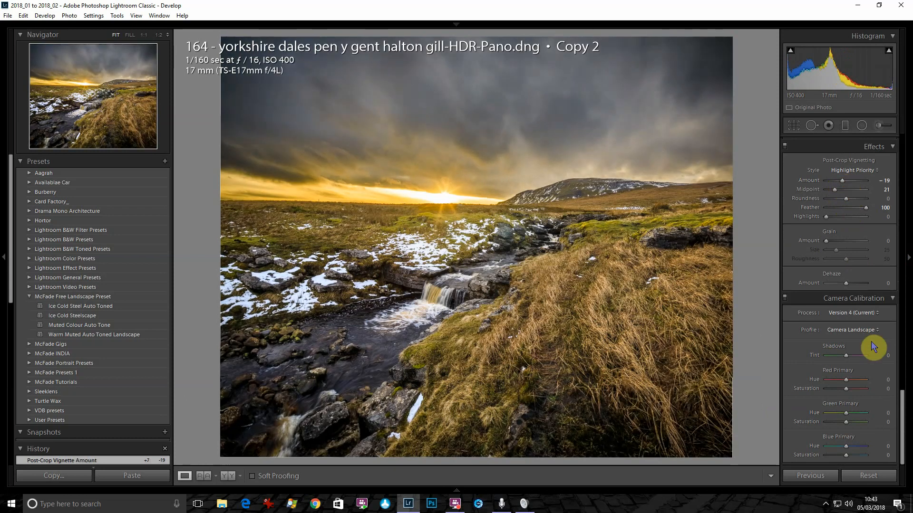
{"action": "left_click_drag", "start_coordinate": [902, 430], "coordinate": [902, 163]}
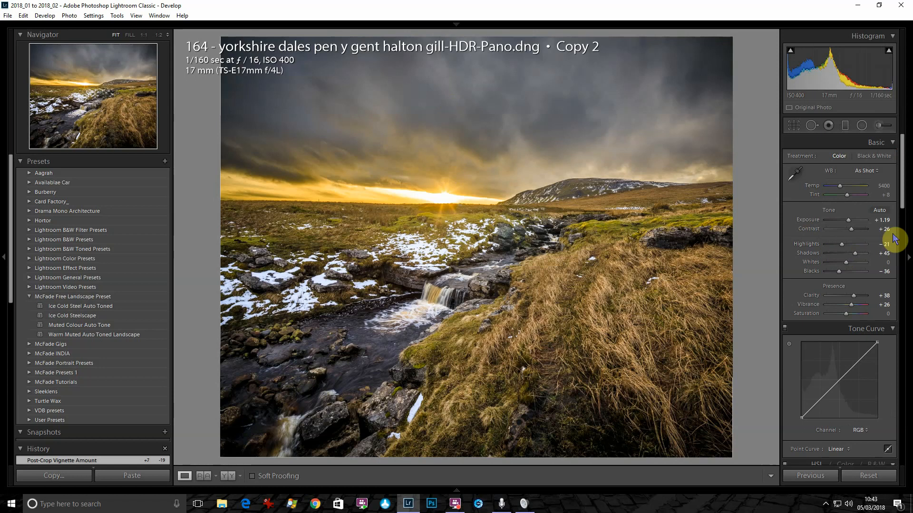
{"action": "left_click_drag", "start_coordinate": [903, 200], "coordinate": [909, 318]}
Create a virtual copy, reset its settings with Ctrl+Shift+R, and return to Copy 2
{"action": "right_click", "coordinate": [461, 466]}
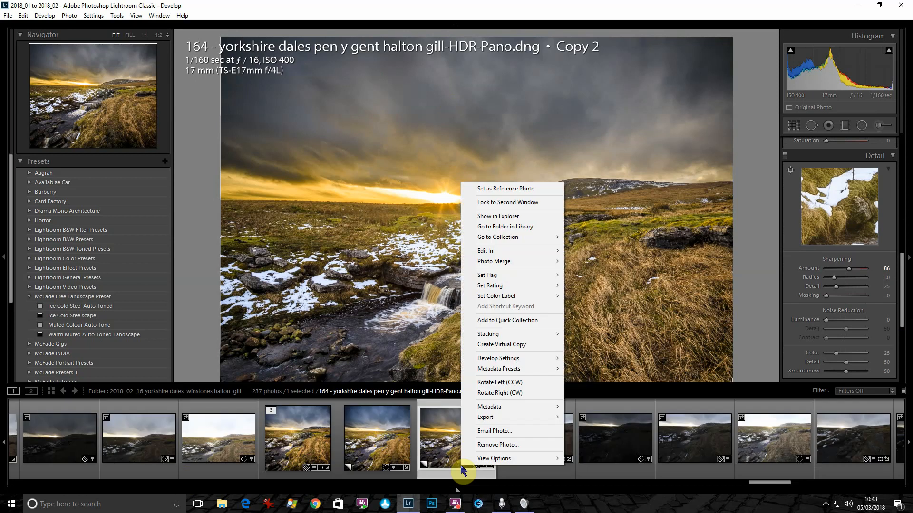
{"action": "left_click", "coordinate": [505, 345]}
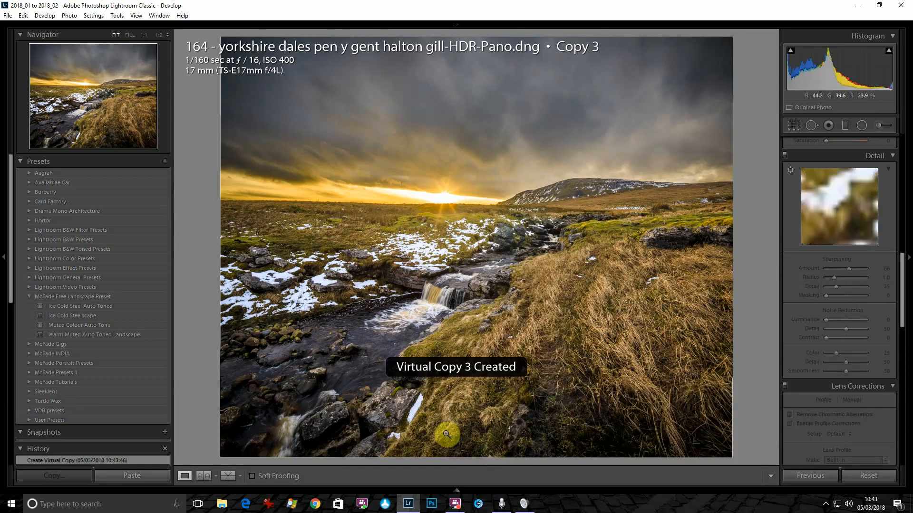
{"action": "mouse_move", "coordinate": [462, 490]}
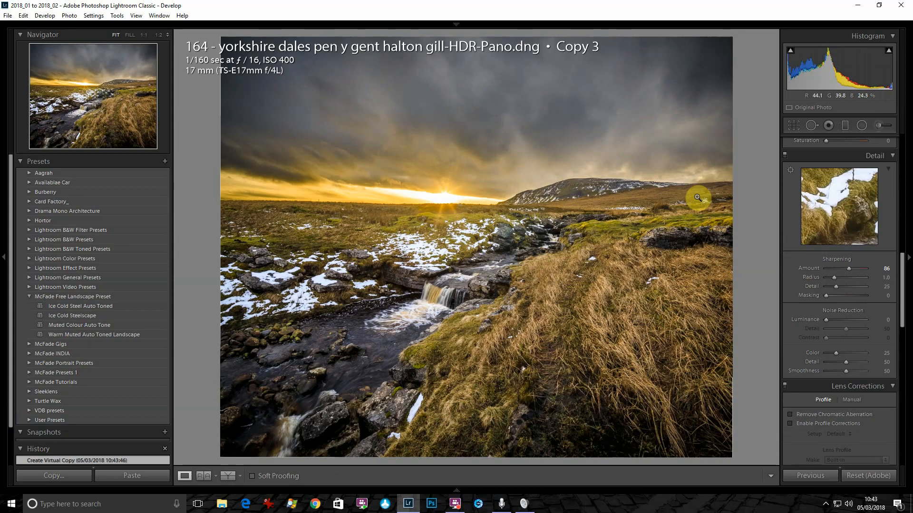
{"action": "key", "text": "ctrl+shift+r"}
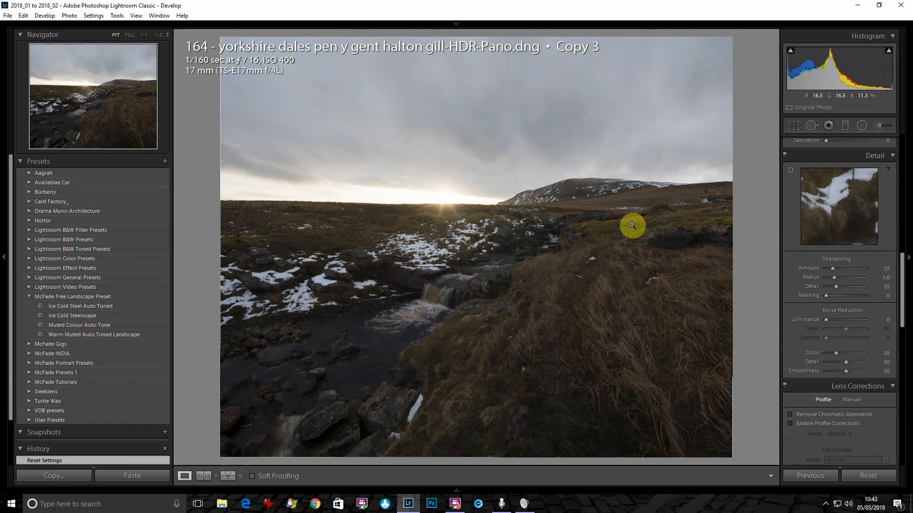
{"action": "key", "text": "Left"}
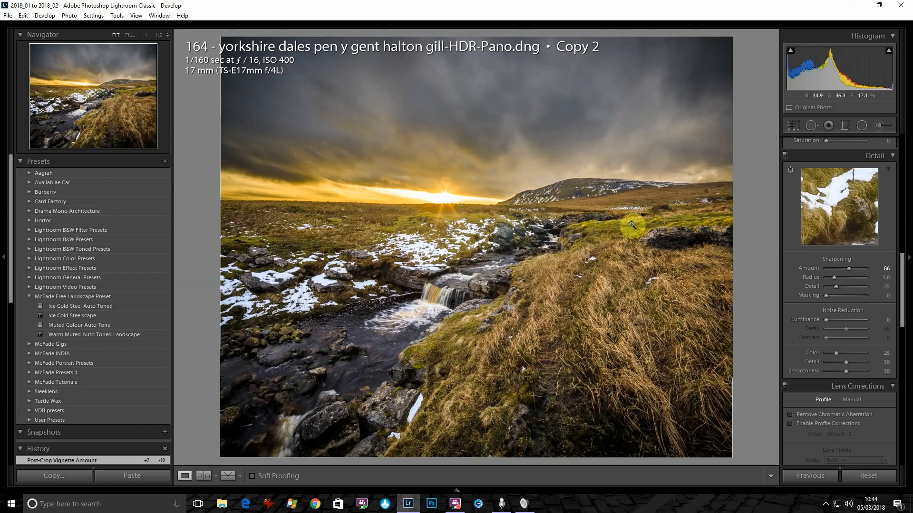